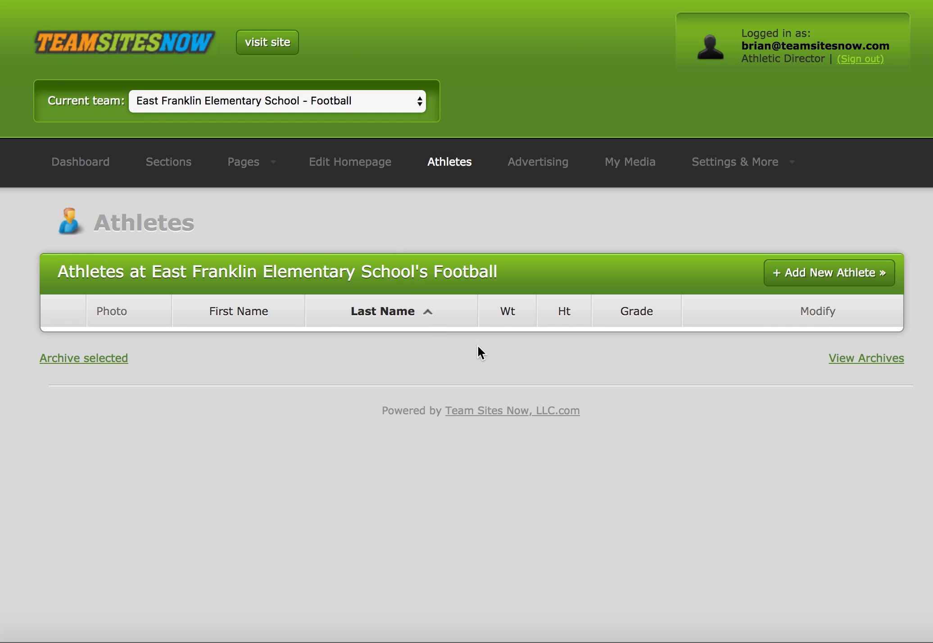
Open the form for adding a new athlete to the football team.
{"action": "left_click", "coordinate": [840, 274]}
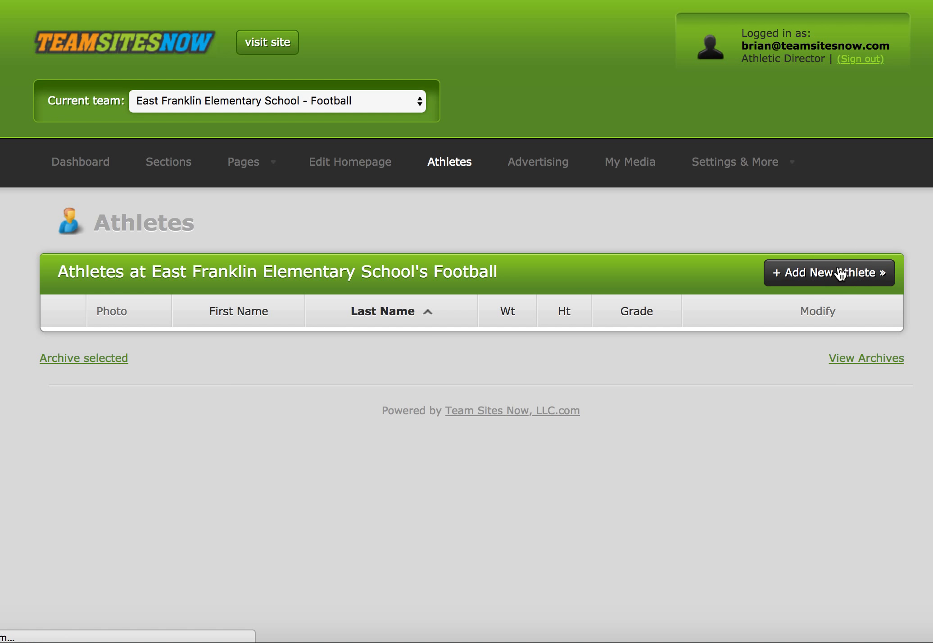
{"action": "scroll", "coordinate": [441, 388], "scroll_direction": "down", "scroll_amount": 3}
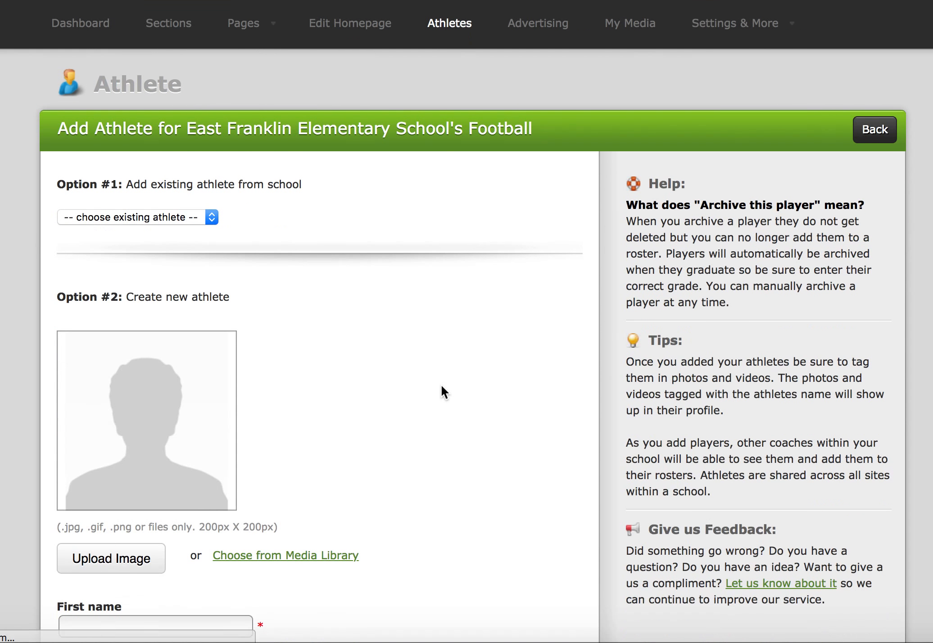
{"action": "scroll", "coordinate": [441, 386], "scroll_direction": "down", "scroll_amount": 2}
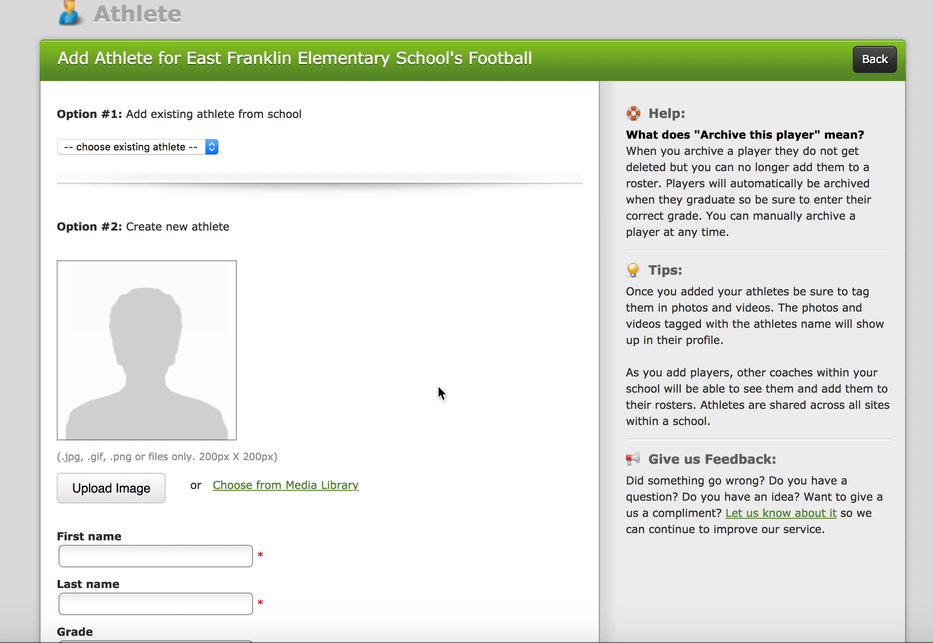
Browse the list of existing school athletes without selecting one.
{"action": "left_click", "coordinate": [187, 144]}
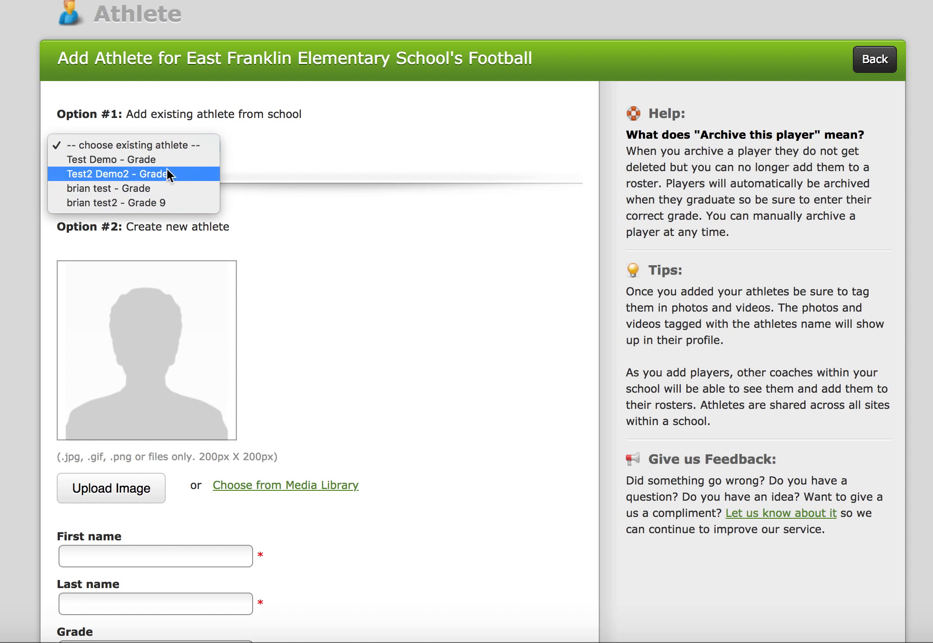
{"action": "left_click", "coordinate": [260, 143]}
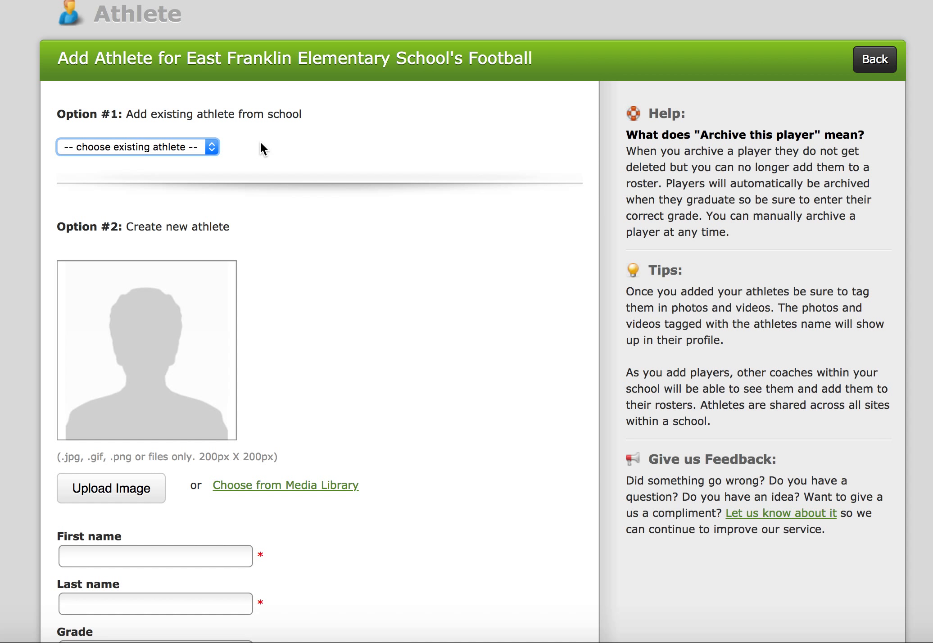
{"action": "left_click", "coordinate": [211, 145]}
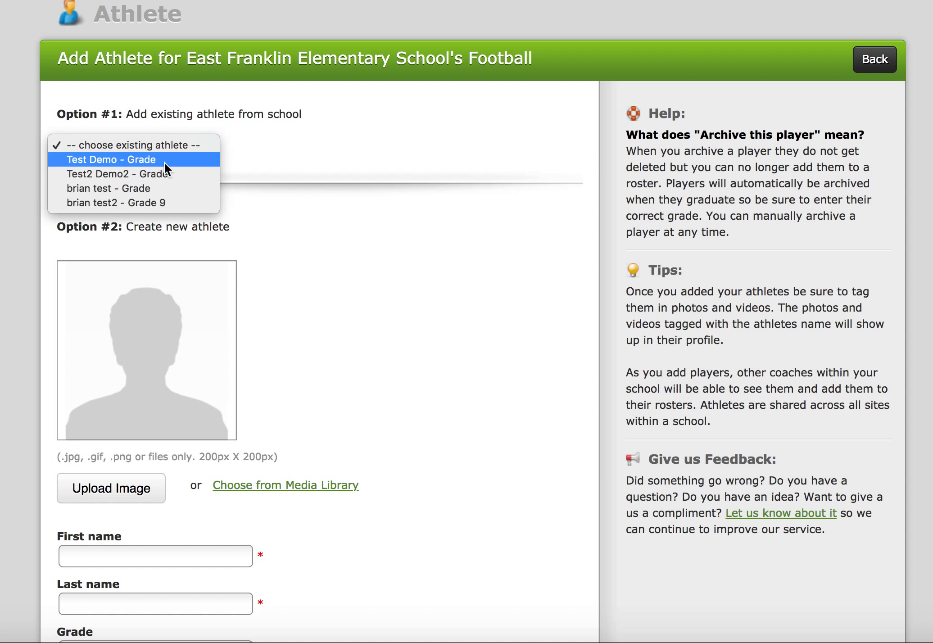
{"action": "left_click", "coordinate": [283, 143]}
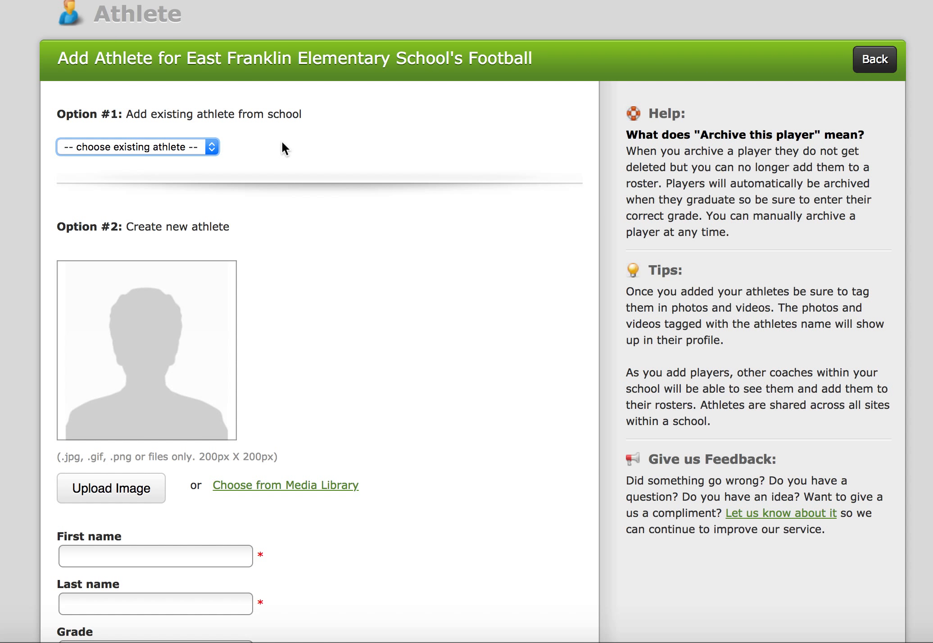
Upload the athlete's photo from the Downloads folder.
{"action": "scroll", "coordinate": [314, 288], "scroll_direction": "down", "scroll_amount": 3}
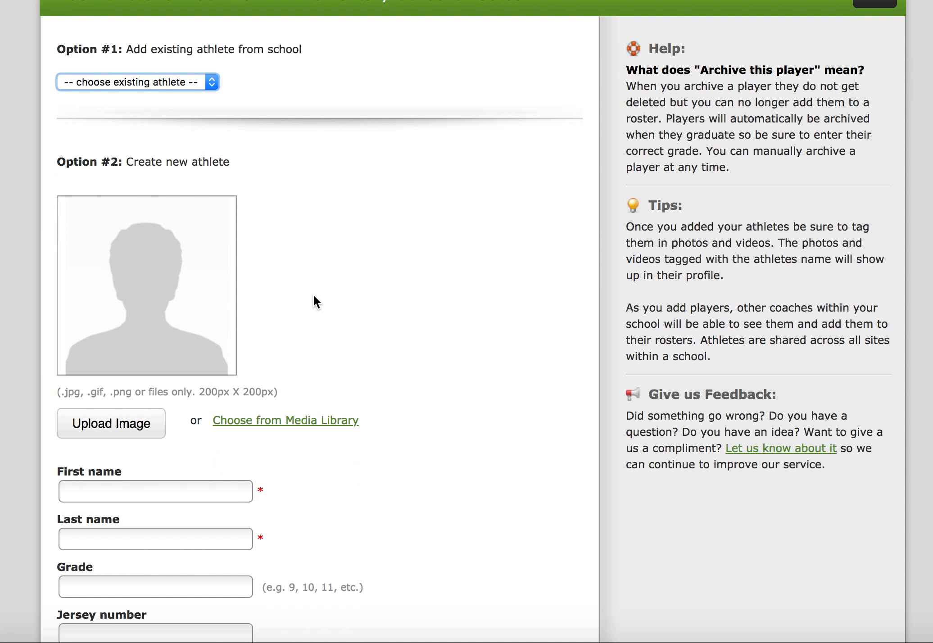
{"action": "scroll", "coordinate": [314, 296], "scroll_direction": "down", "scroll_amount": 4}
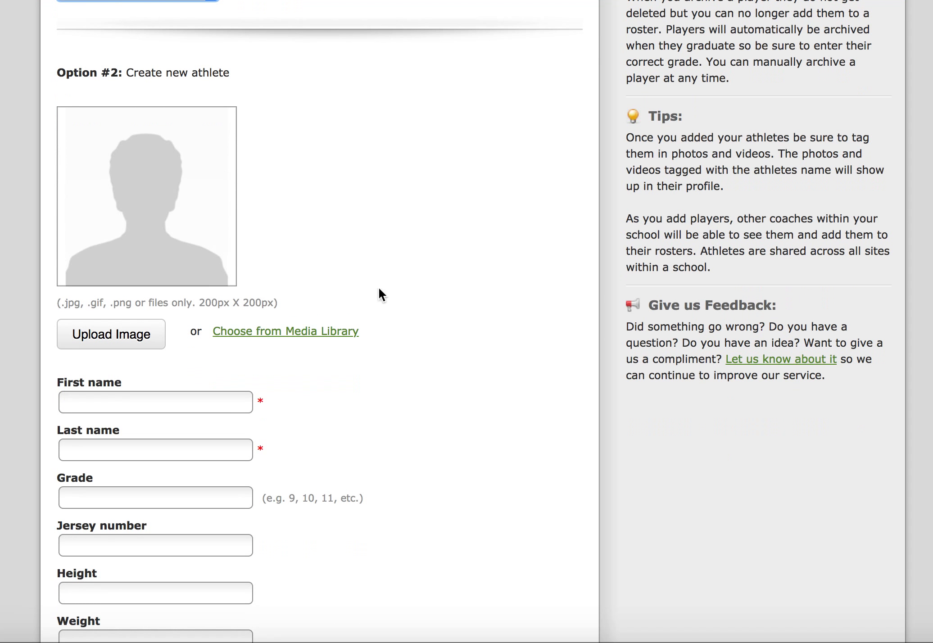
{"action": "left_click", "coordinate": [128, 342]}
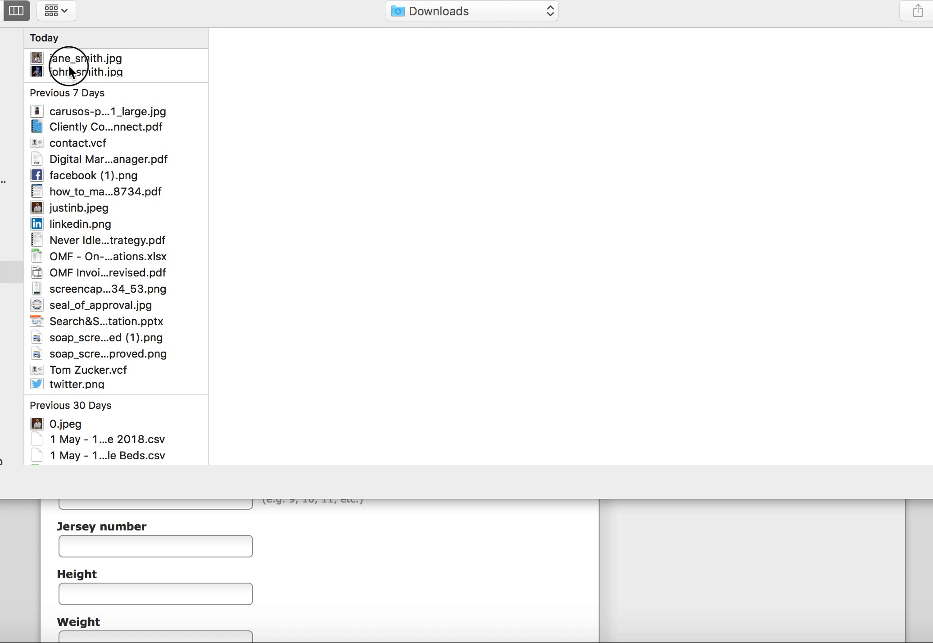
{"action": "left_click", "coordinate": [69, 66]}
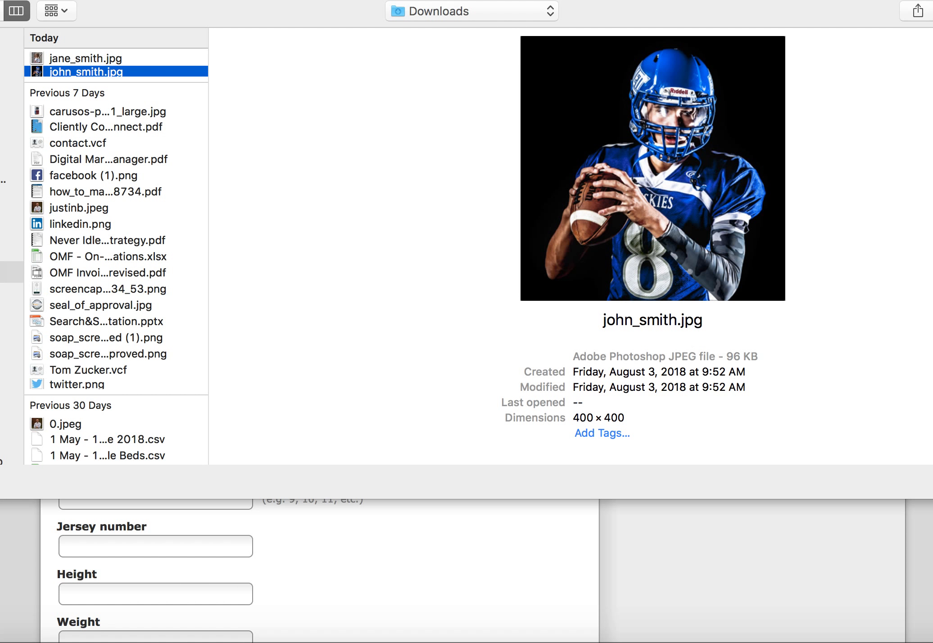
{"action": "key", "text": "Return"}
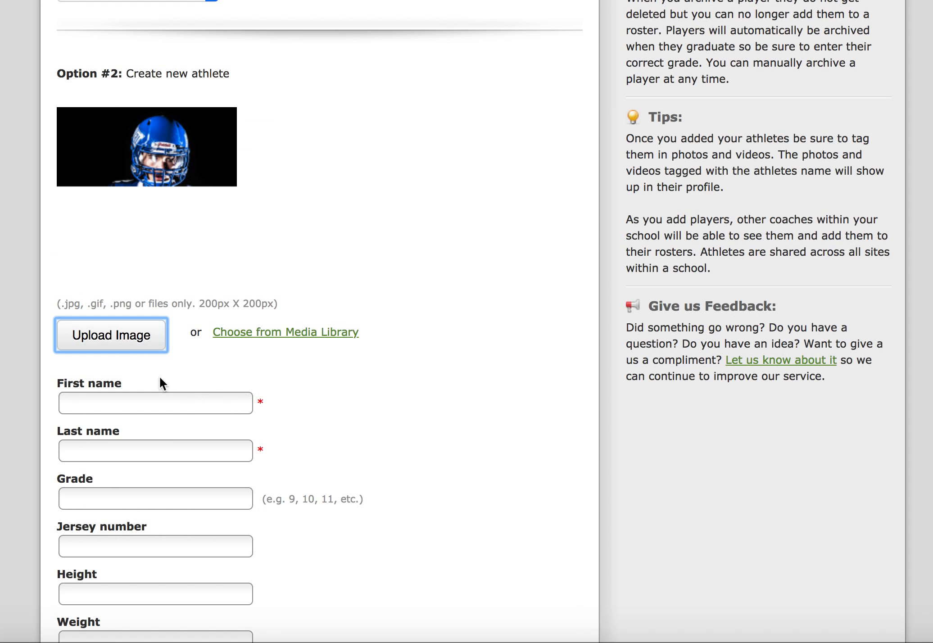
Enter the athlete's first and last name.
{"action": "scroll", "coordinate": [326, 443], "scroll_direction": "down", "scroll_amount": 3}
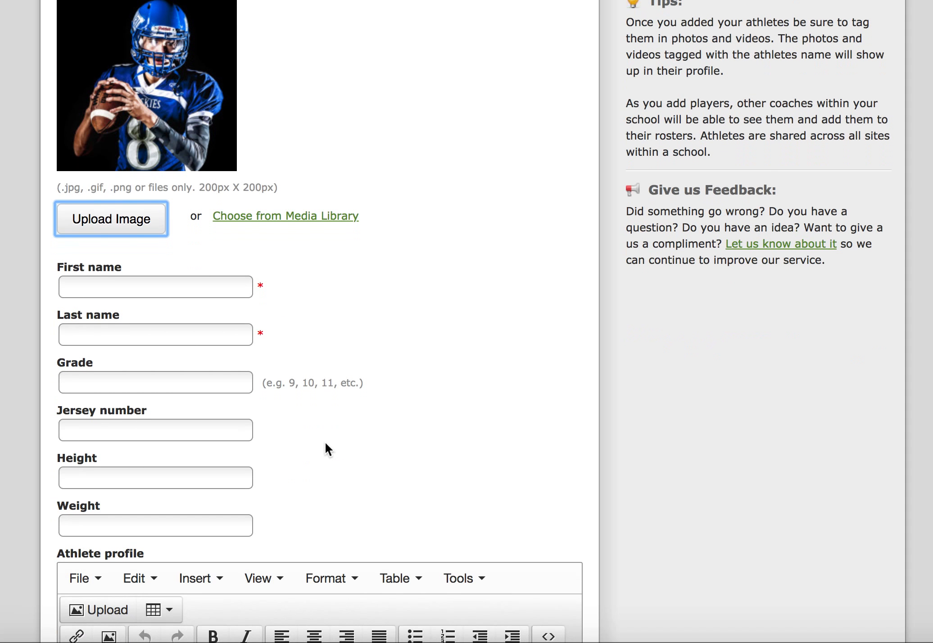
{"action": "left_click", "coordinate": [106, 283]}
{"action": "type", "text": "John"}
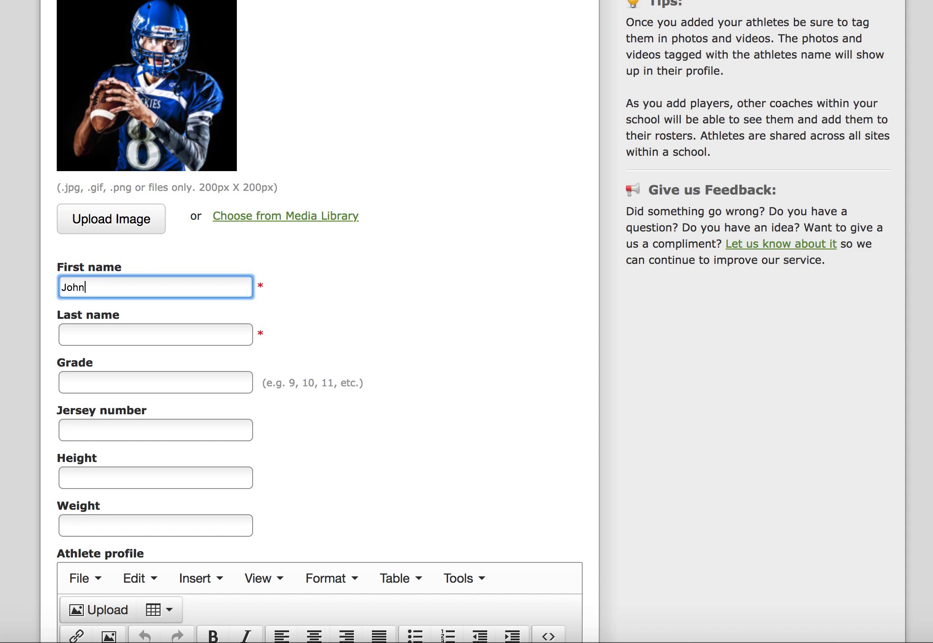
{"action": "key", "text": "Tab"}
{"action": "type", "text": "Smith"}
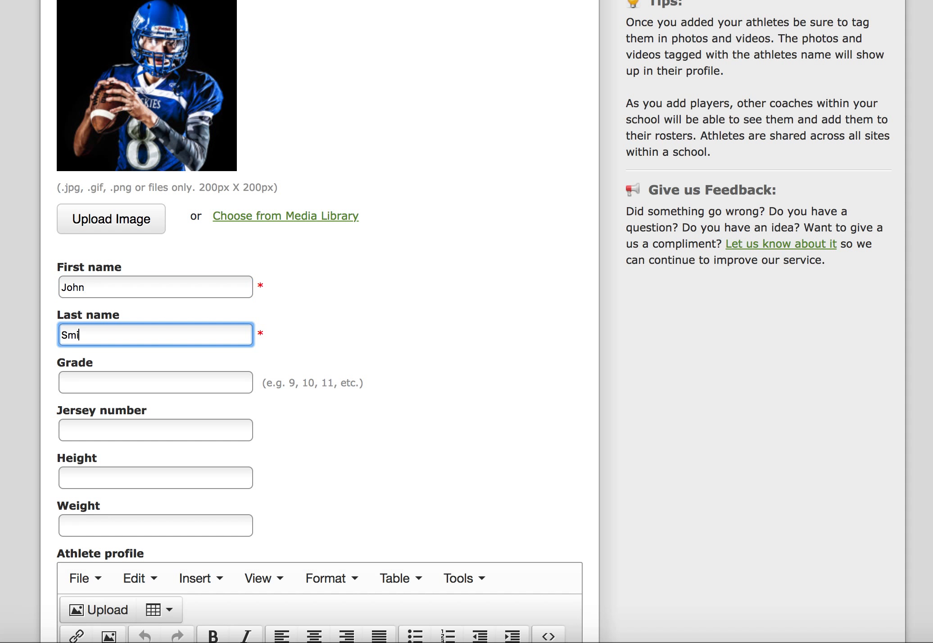
Set the athlete's grade to 12.
{"action": "left_click", "coordinate": [107, 381]}
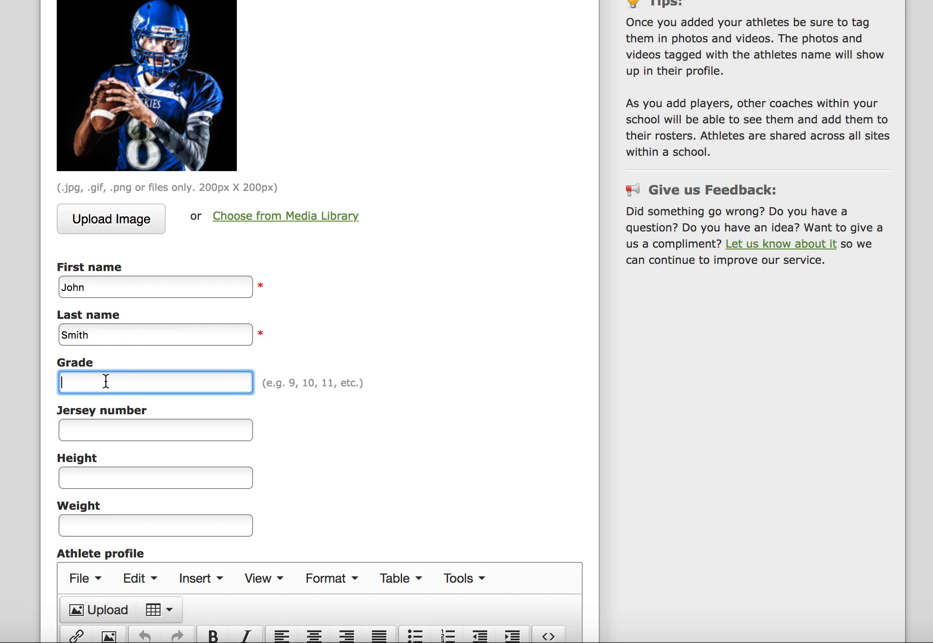
{"action": "type", "text": "12"}
{"action": "left_click", "coordinate": [154, 427]}
{"action": "scroll", "coordinate": [224, 423], "scroll_direction": "down", "scroll_amount": 3}
{"action": "left_click", "coordinate": [170, 382]}
{"action": "left_click", "coordinate": [153, 425]}
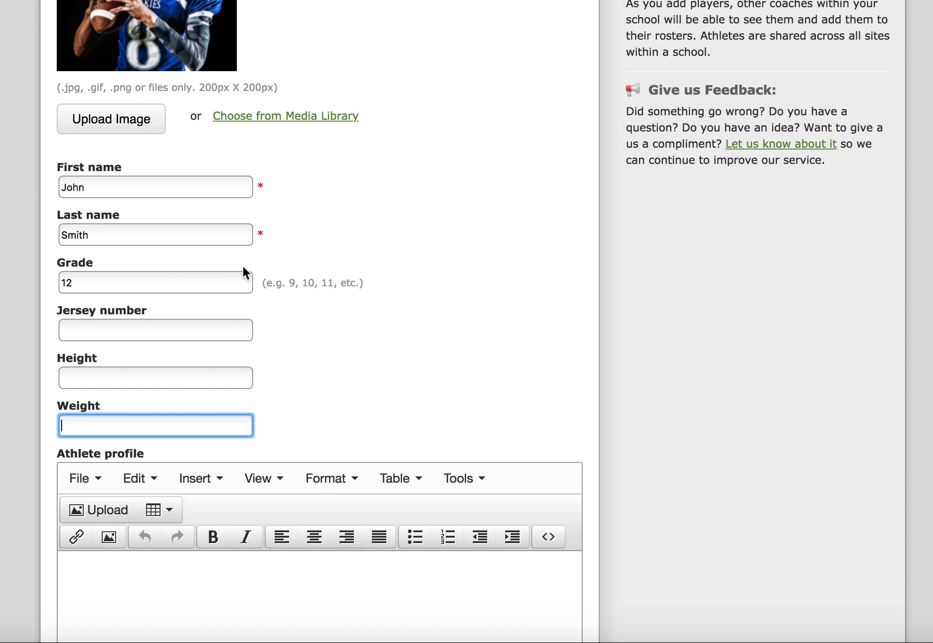
{"action": "left_click", "coordinate": [342, 368]}
Write "Player of the year last season" as the first line of the athlete profile.
{"action": "scroll", "coordinate": [342, 374], "scroll_direction": "down", "scroll_amount": 5}
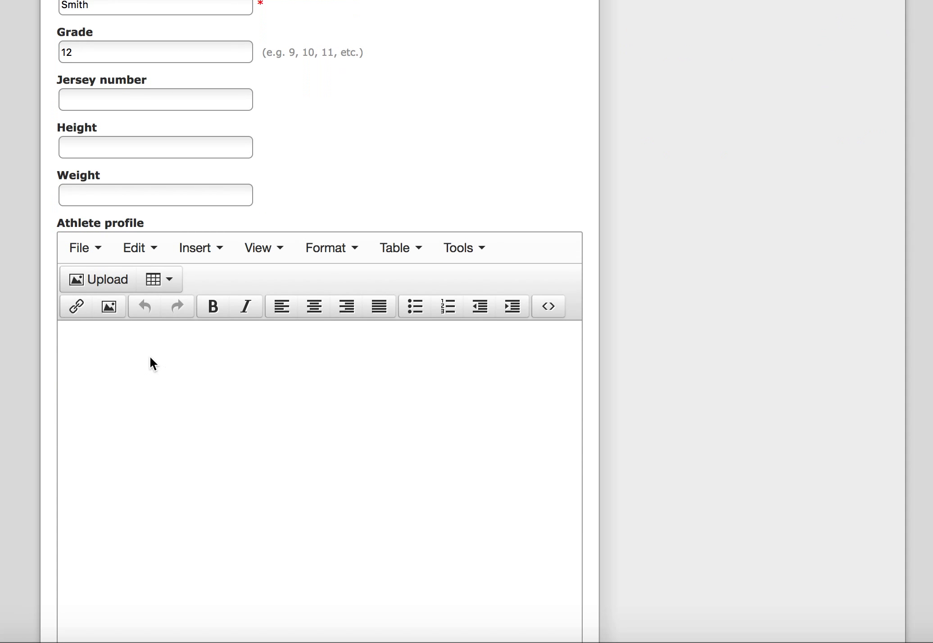
{"action": "scroll", "coordinate": [78, 356], "scroll_direction": "down", "scroll_amount": 4}
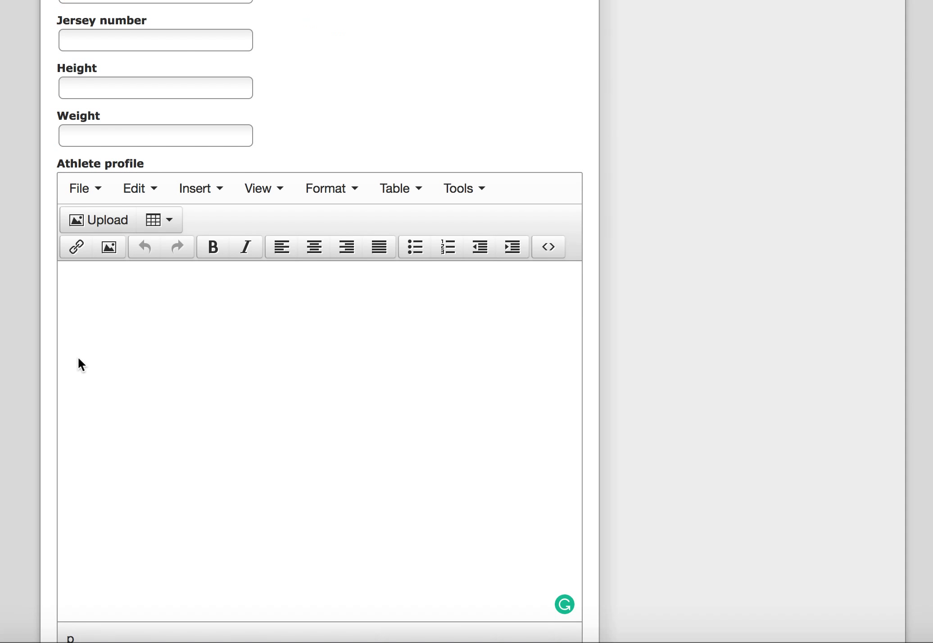
{"action": "left_click", "coordinate": [95, 168]}
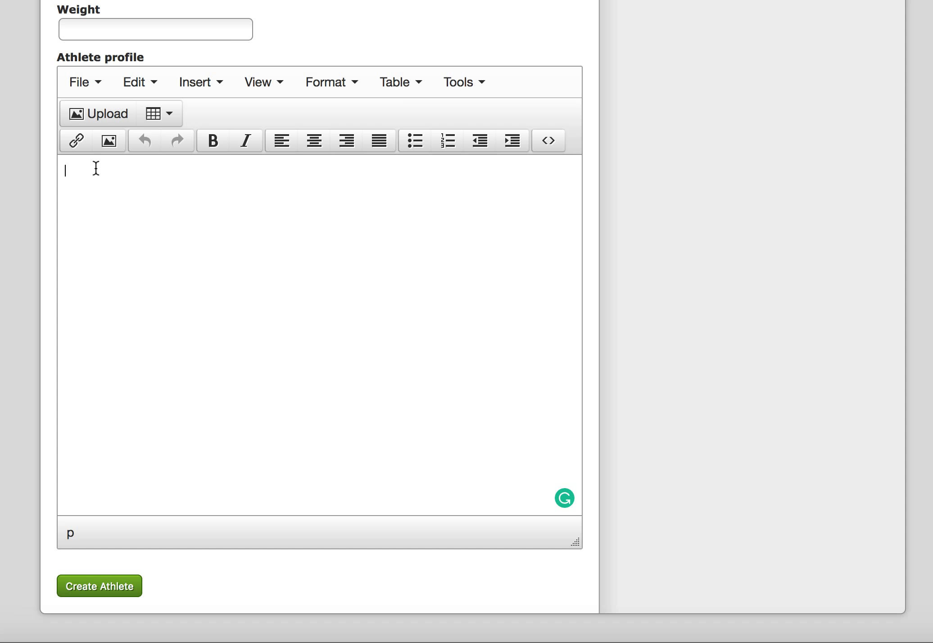
{"action": "type", "text": "Player of the year last season"}
{"action": "key", "text": "Return"}
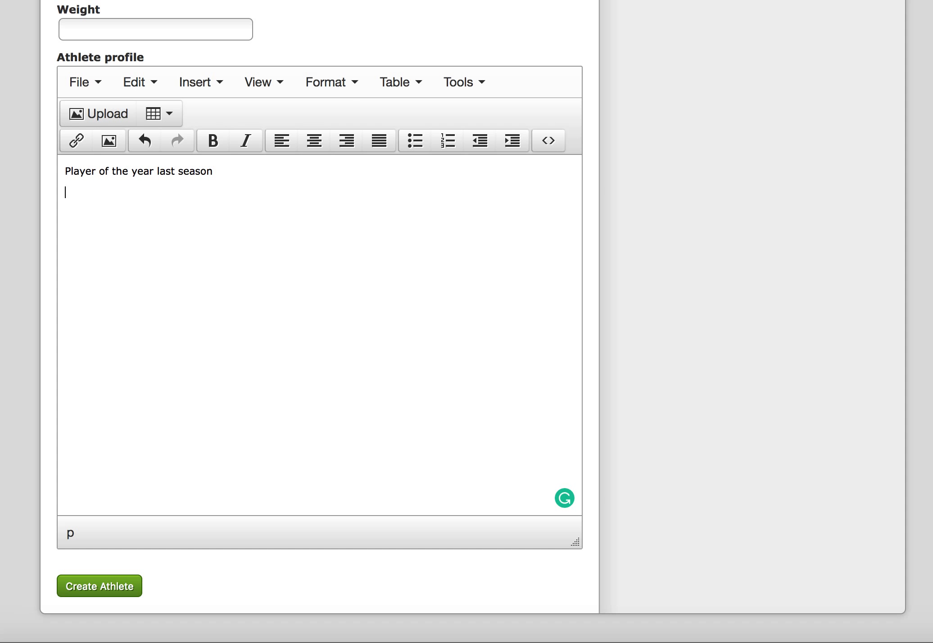
Add a second profile line "team captain", correcting its spelling.
{"action": "type", "text": "team captian"}
{"action": "key", "text": "BackSpace"}
{"action": "key", "text": "BackSpace"}
{"action": "type", "text": "an"}
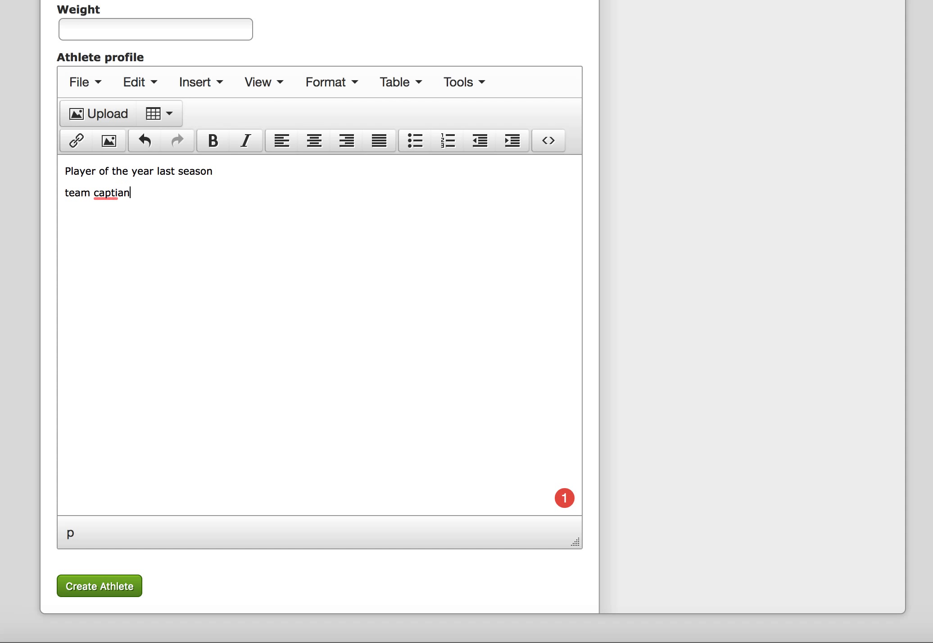
{"action": "right_click", "coordinate": [113, 192]}
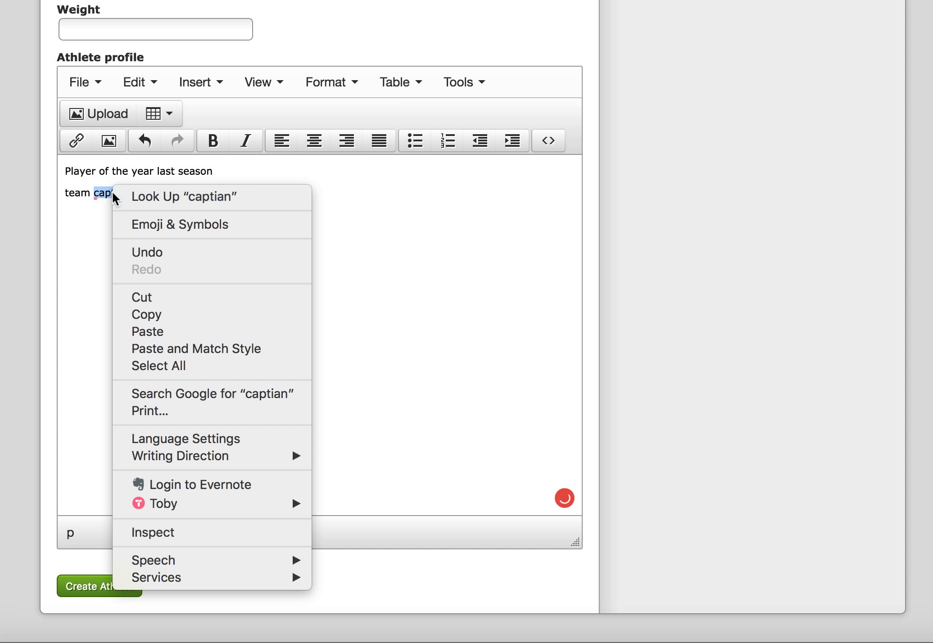
{"action": "left_click", "coordinate": [90, 199]}
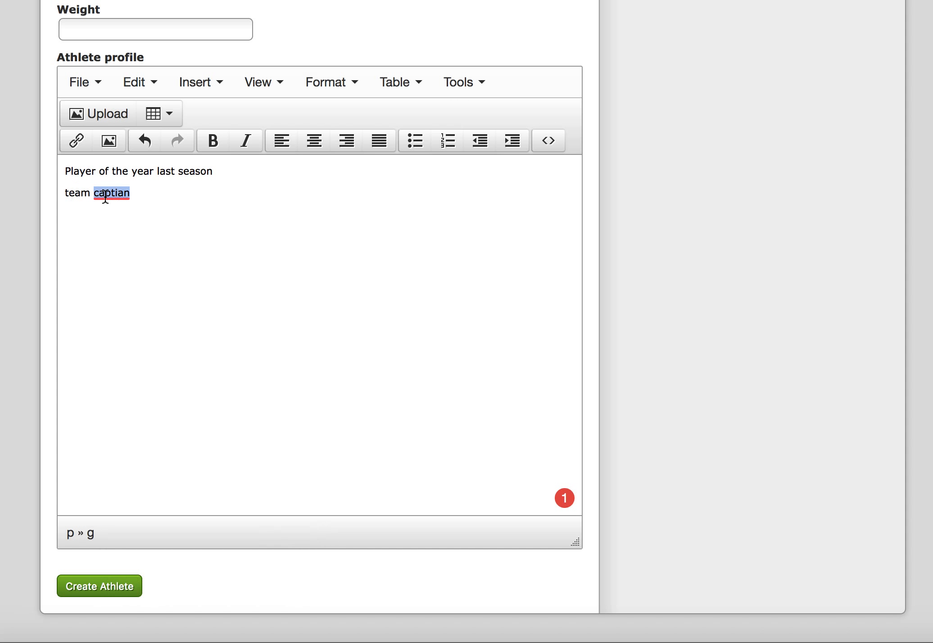
{"action": "mouse_move", "coordinate": [106, 196]}
{"action": "left_click", "coordinate": [104, 40]}
Prefix both profile lines with a dash.
{"action": "left_click", "coordinate": [68, 177]}
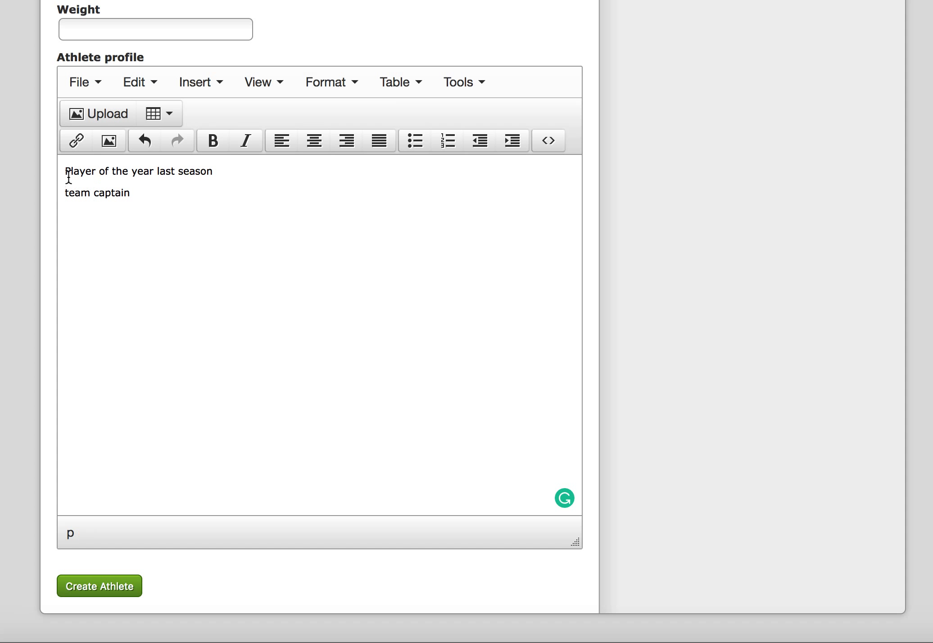
{"action": "type", "text": "-"}
{"action": "key", "text": "Down"}
{"action": "key", "text": "Down"}
{"action": "key", "text": "Left"}
{"action": "key", "text": "Left"}
{"action": "key", "text": "Left"}
{"action": "key", "text": "Left"}
{"action": "key", "text": "Left"}
{"action": "key", "text": "Left"}
{"action": "key", "text": "Left"}
{"action": "key", "text": "Left"}
{"action": "key", "text": "Home"}
{"action": "type", "text": "-"}
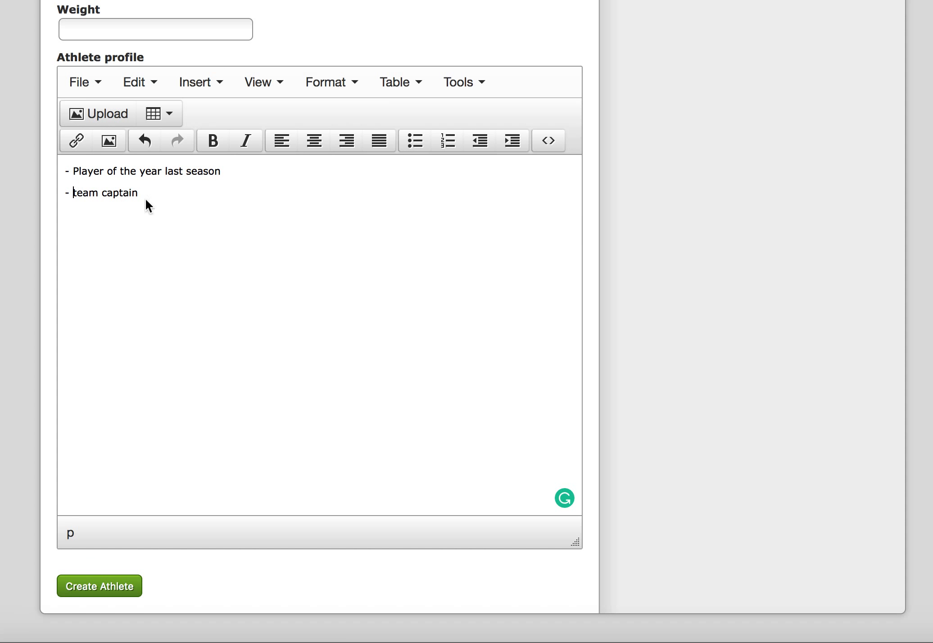
Create the athlete.
{"action": "scroll", "coordinate": [212, 342], "scroll_direction": "down", "scroll_amount": 2}
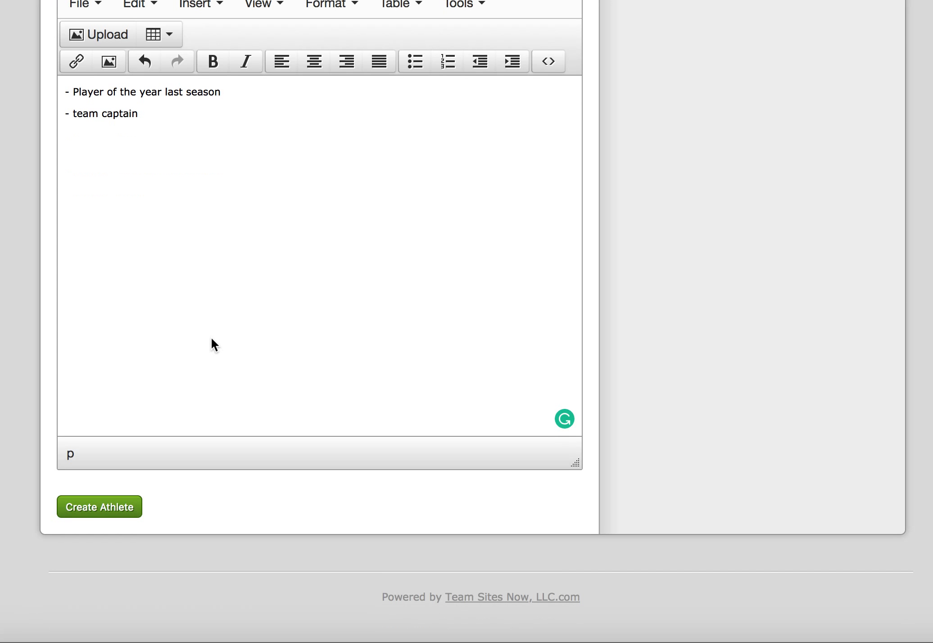
{"action": "left_click", "coordinate": [111, 523]}
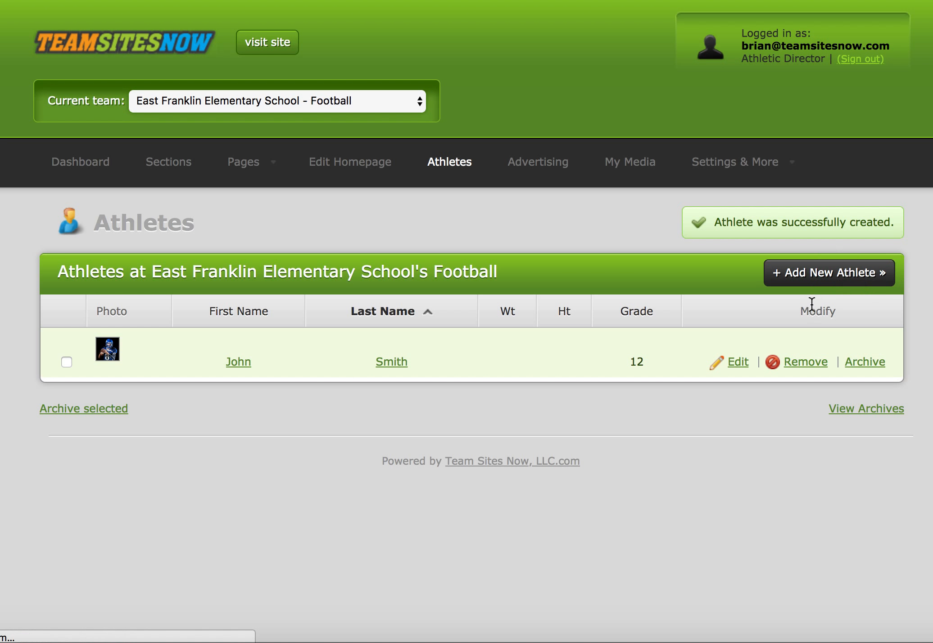
Start another new athlete and upload the second athlete's photo from Downloads.
{"action": "scroll", "coordinate": [284, 373], "scroll_direction": "down", "scroll_amount": 5}
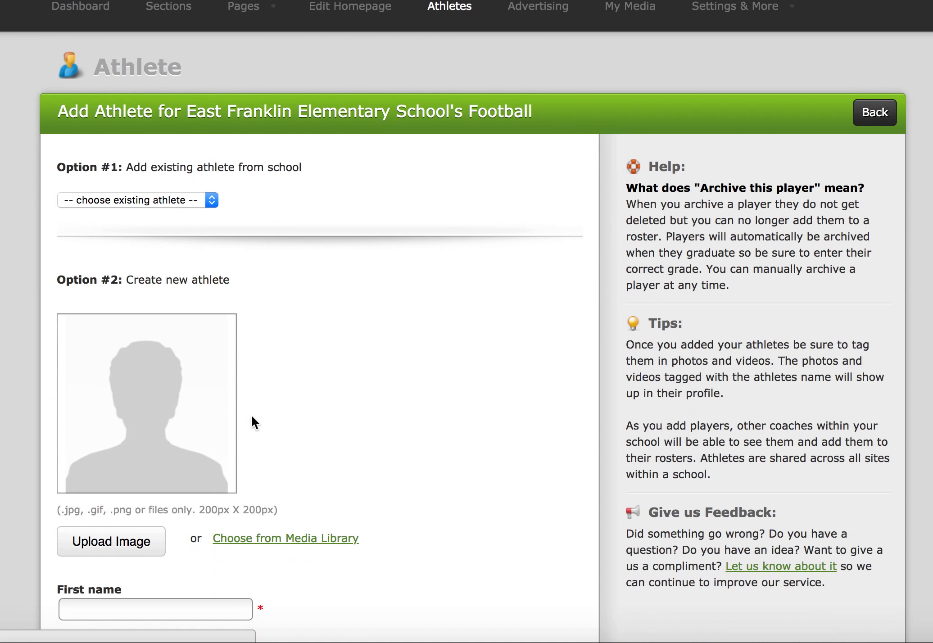
{"action": "scroll", "coordinate": [251, 414], "scroll_direction": "down", "scroll_amount": 3}
{"action": "left_click", "coordinate": [127, 405]}
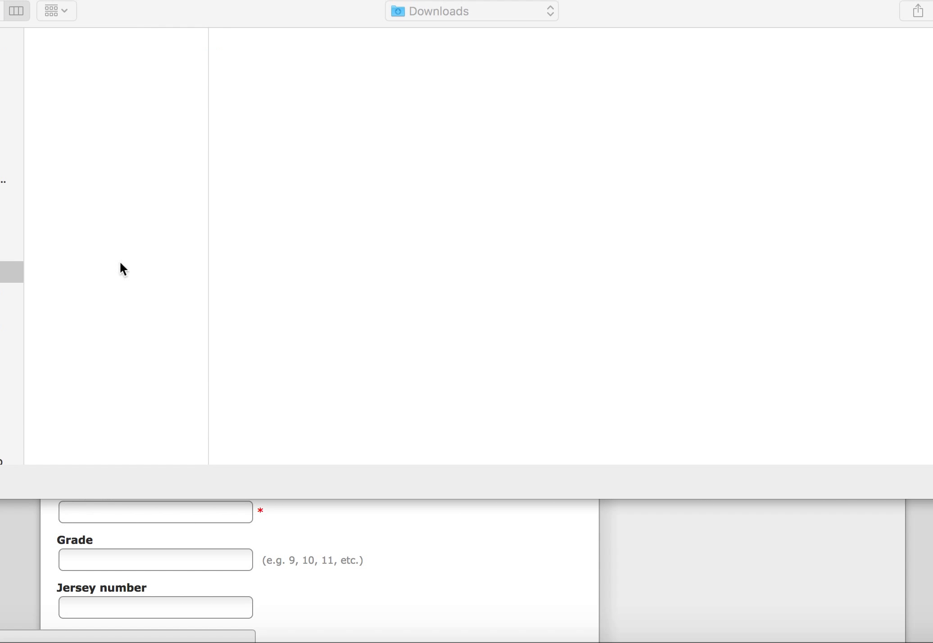
{"action": "left_click", "coordinate": [86, 60]}
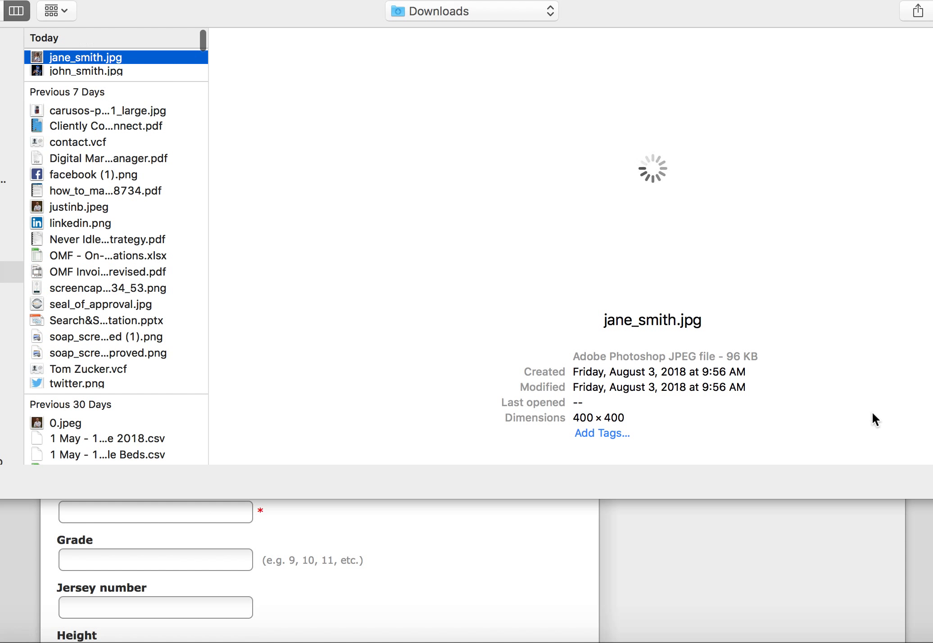
{"action": "key", "text": "Return"}
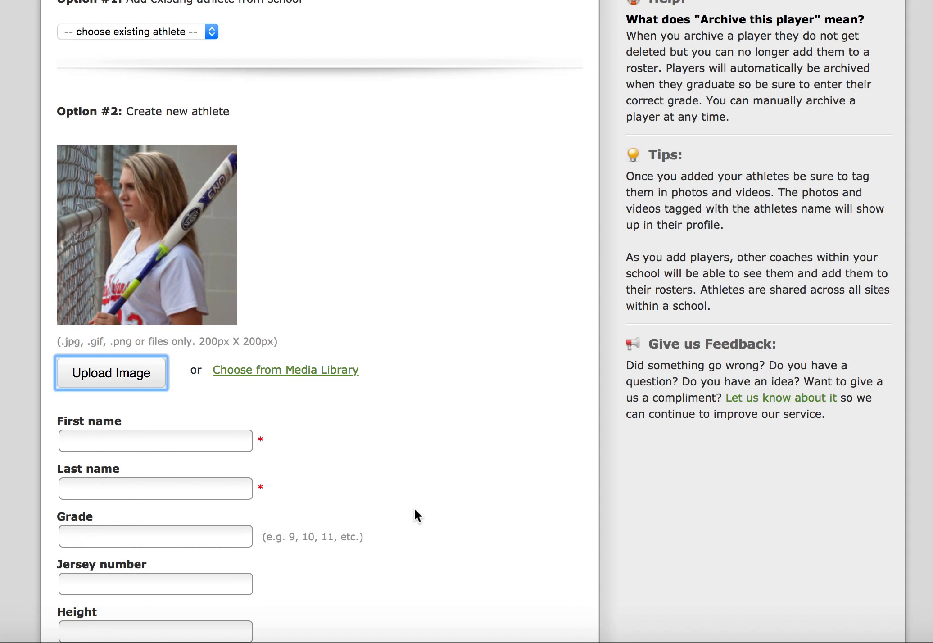
Enter the second athlete's first and last name.
{"action": "scroll", "coordinate": [122, 445], "scroll_direction": "down", "scroll_amount": 1}
{"action": "left_click", "coordinate": [115, 435]}
{"action": "type", "text": "Jane"}
{"action": "key", "text": "Tab"}
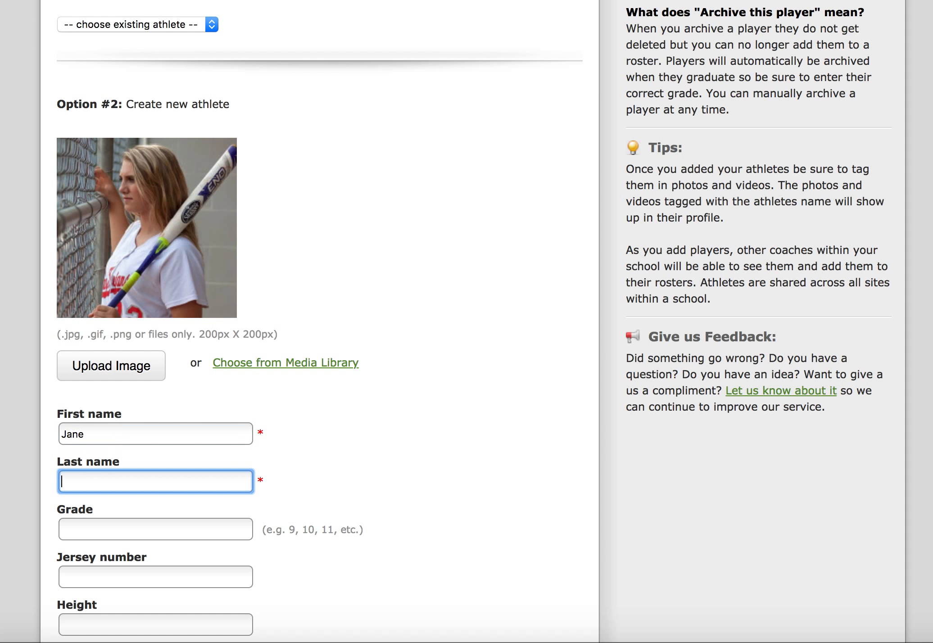
{"action": "type", "text": "Smith"}
Set the second athlete's grade to 11 and jersey number to 33.
{"action": "scroll", "coordinate": [113, 419], "scroll_direction": "down", "scroll_amount": 3}
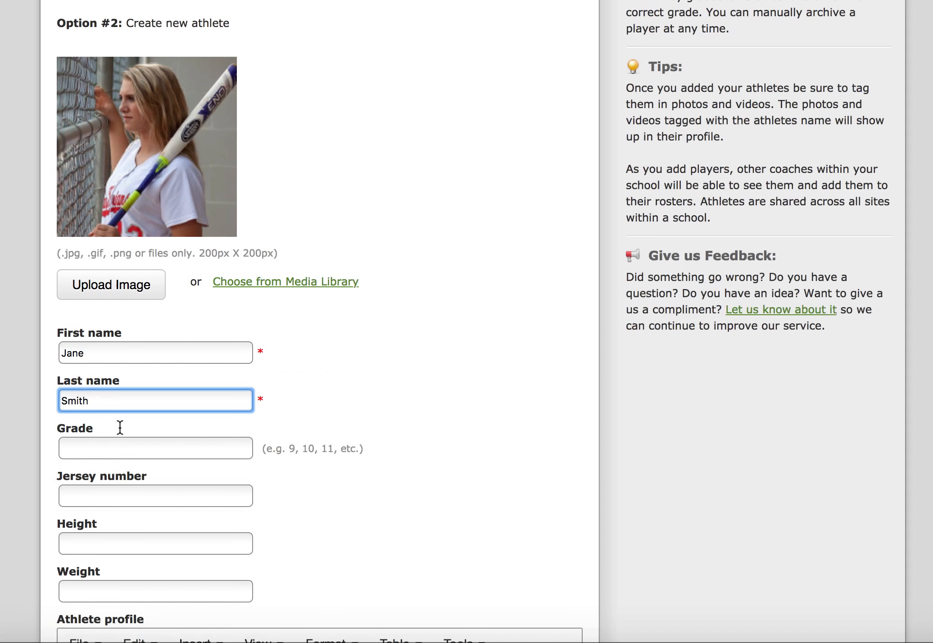
{"action": "left_click", "coordinate": [103, 408]}
{"action": "type", "text": "11"}
{"action": "scroll", "coordinate": [115, 455], "scroll_direction": "down", "scroll_amount": 2}
{"action": "left_click", "coordinate": [100, 381]}
{"action": "type", "text": "33"}
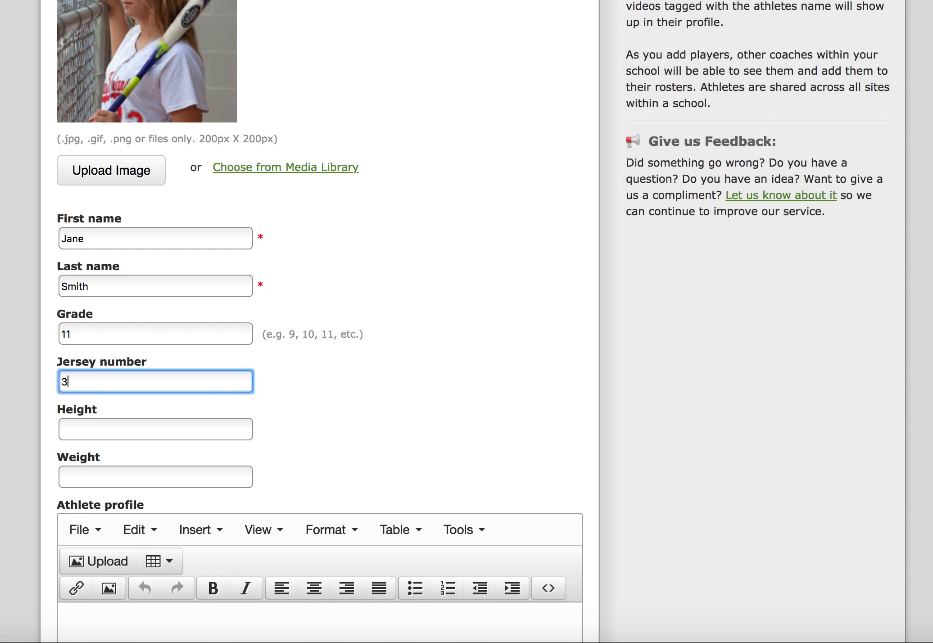
Create the second athlete, leaving the profile empty.
{"action": "scroll", "coordinate": [191, 471], "scroll_direction": "down", "scroll_amount": 2}
{"action": "scroll", "coordinate": [180, 474], "scroll_direction": "down", "scroll_amount": 10}
{"action": "left_click", "coordinate": [179, 479]}
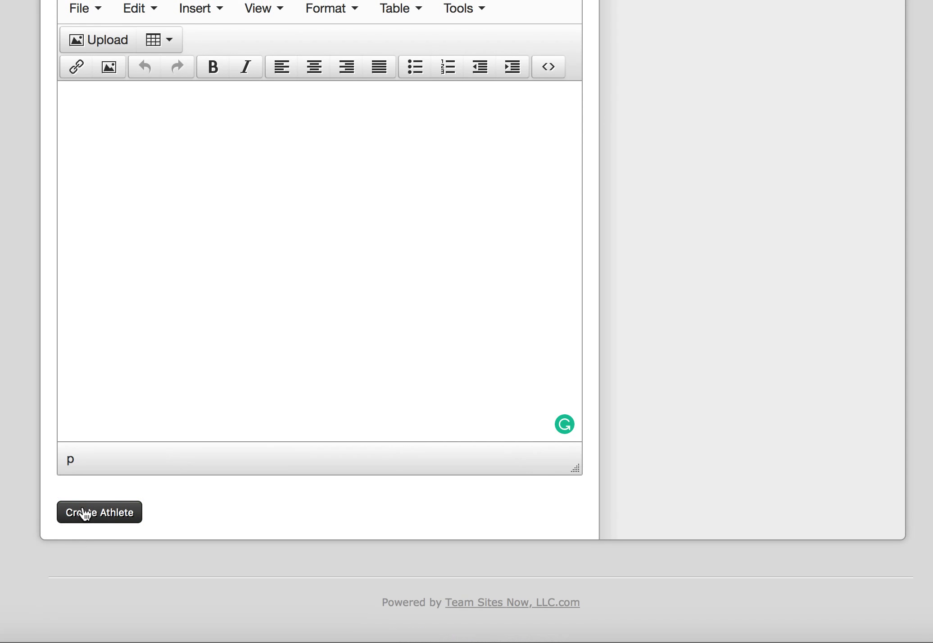
{"action": "left_click", "coordinate": [85, 514]}
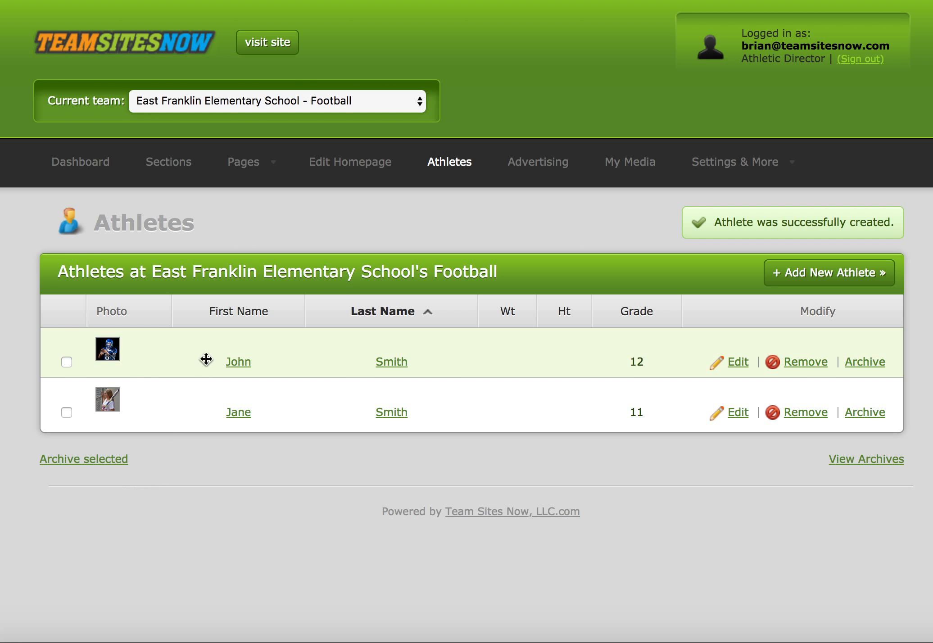
Open the Varsity section's rosters page and start adding the first roster.
{"action": "mouse_move", "coordinate": [248, 174]}
{"action": "mouse_move", "coordinate": [252, 200]}
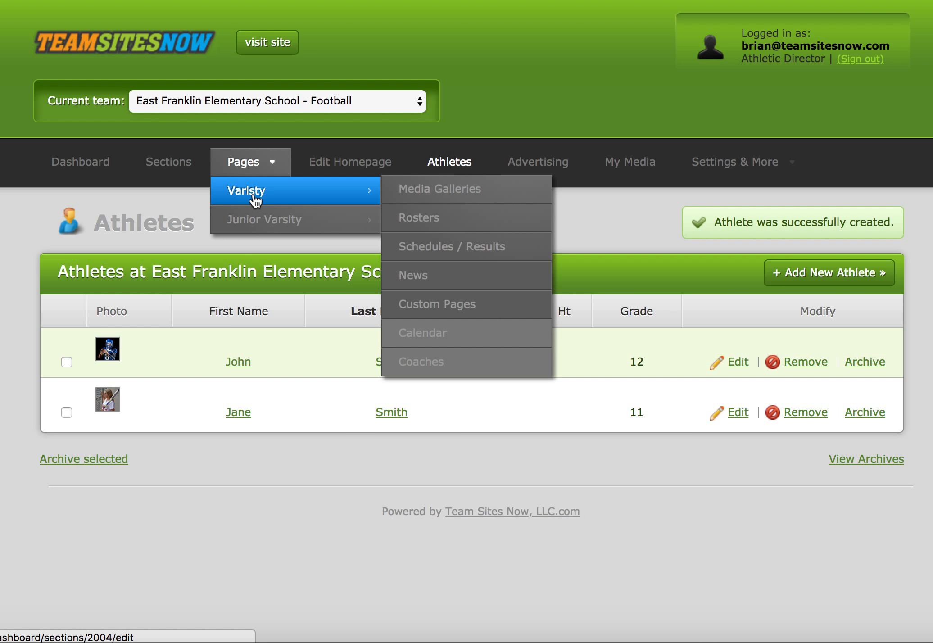
{"action": "left_click", "coordinate": [420, 218]}
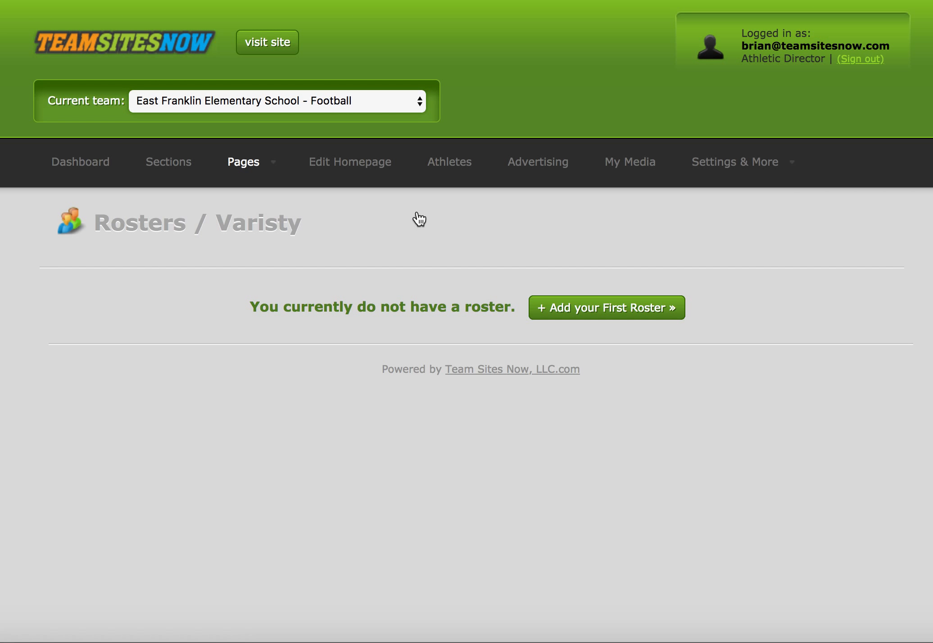
{"action": "left_click", "coordinate": [601, 309]}
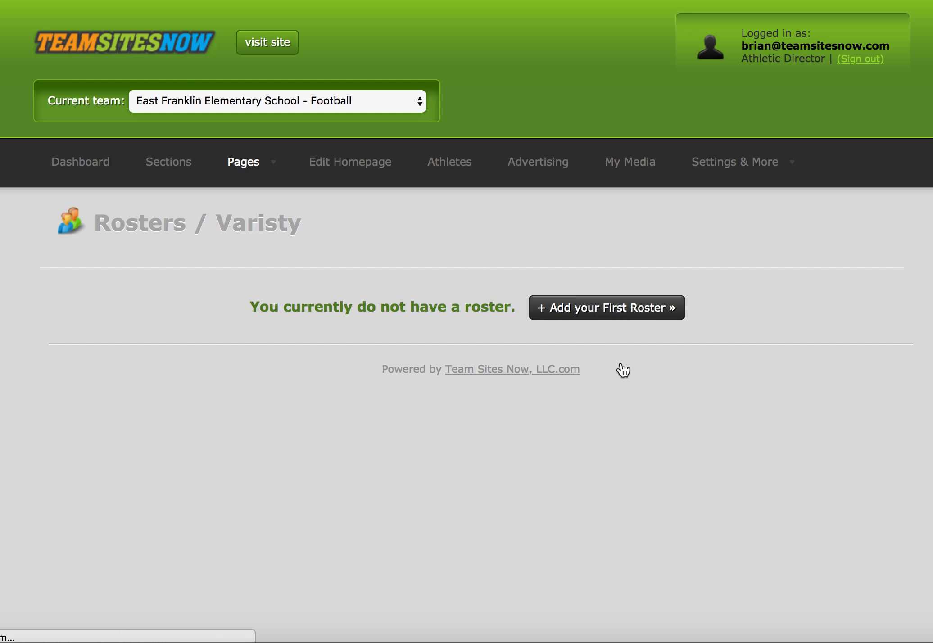
Create a roster named Varsity in the Varsity section and save it to continue to athlete selection.
{"action": "left_click", "coordinate": [133, 340]}
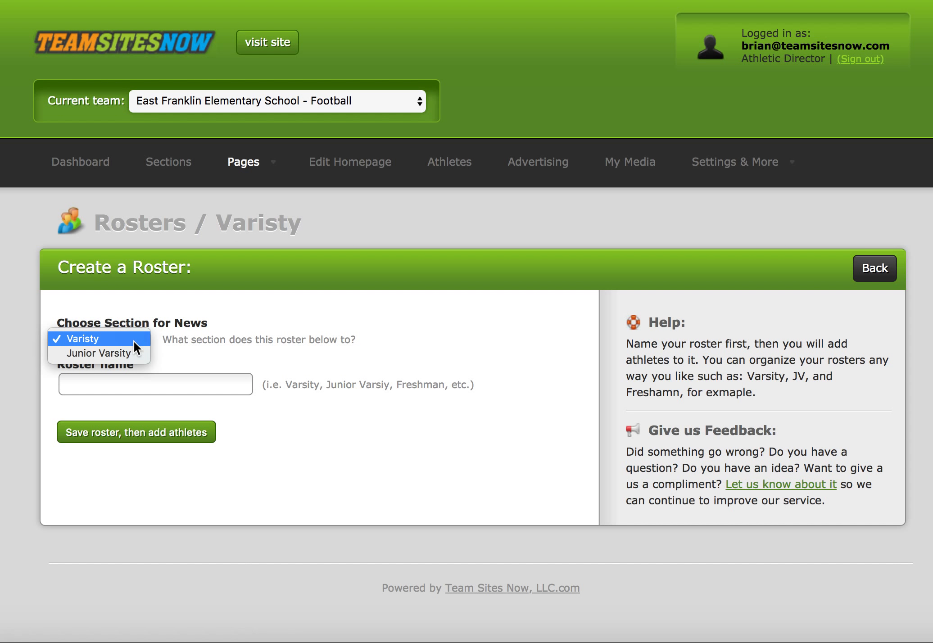
{"action": "left_click", "coordinate": [196, 340]}
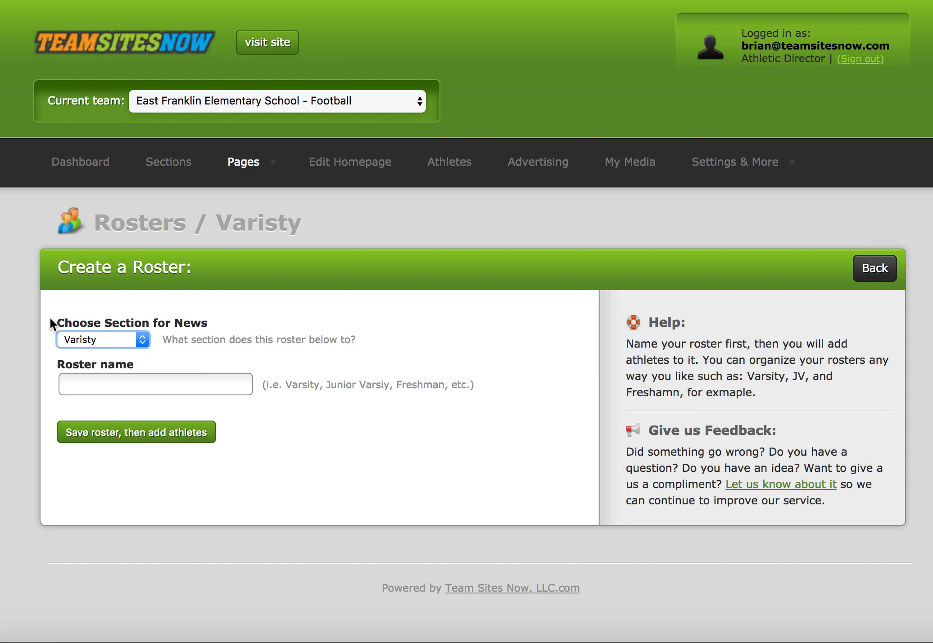
{"action": "left_click", "coordinate": [107, 385]}
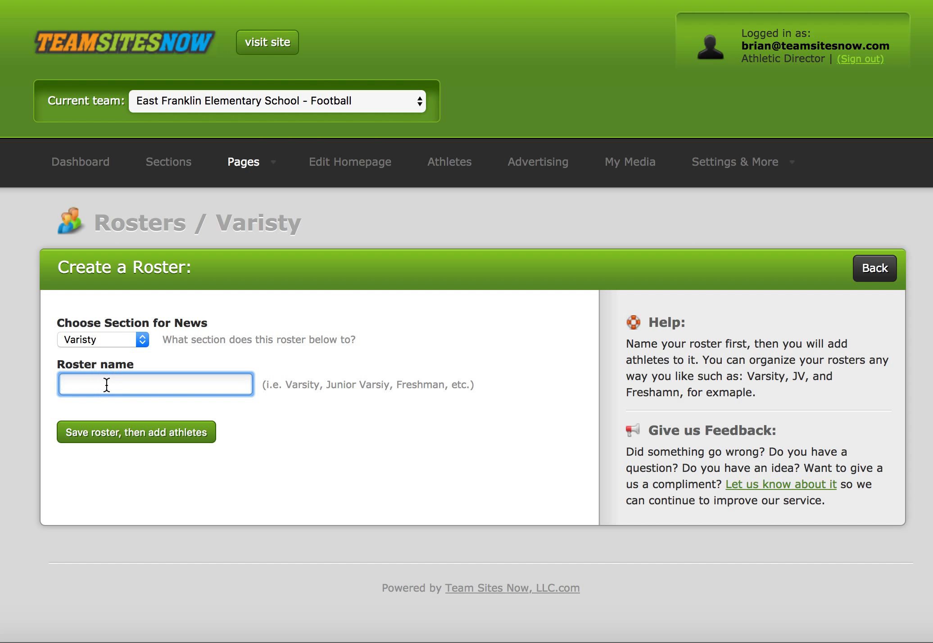
{"action": "type", "text": "Varsity"}
{"action": "left_click", "coordinate": [132, 439]}
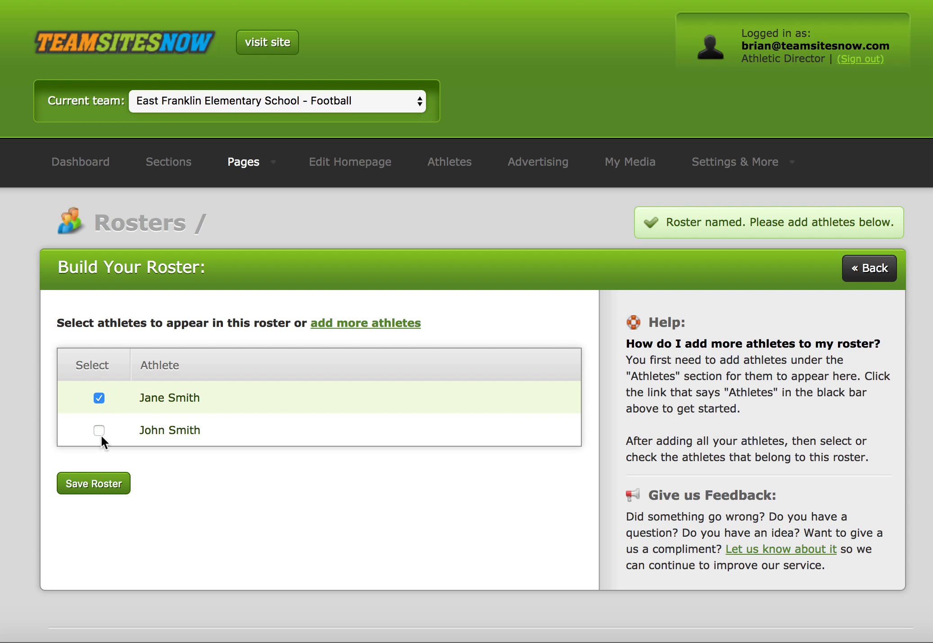
Include both athletes in the Varsity roster and save it.
{"action": "scroll", "coordinate": [100, 432], "scroll_direction": "down", "scroll_amount": 1}
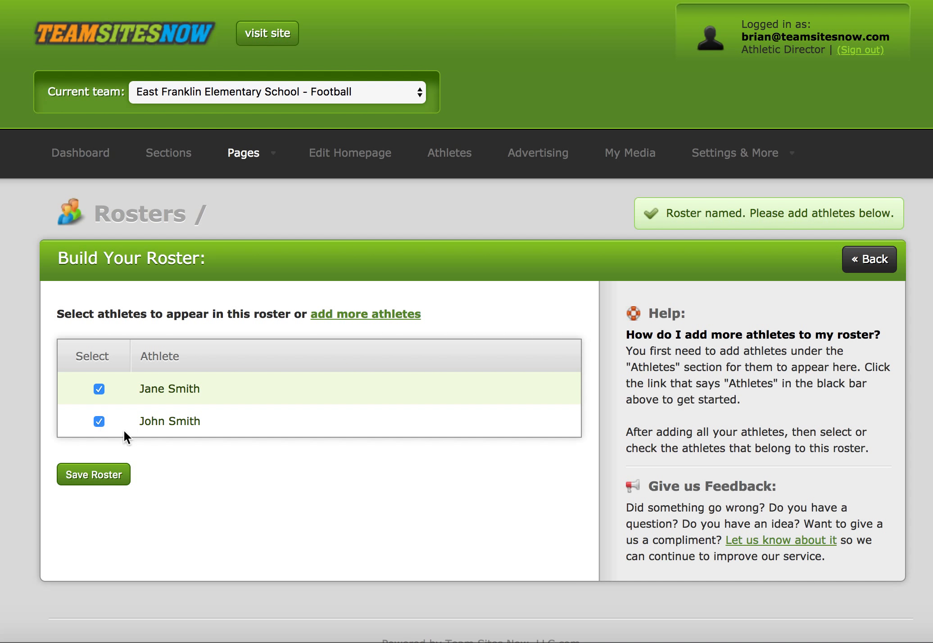
{"action": "left_click", "coordinate": [100, 475]}
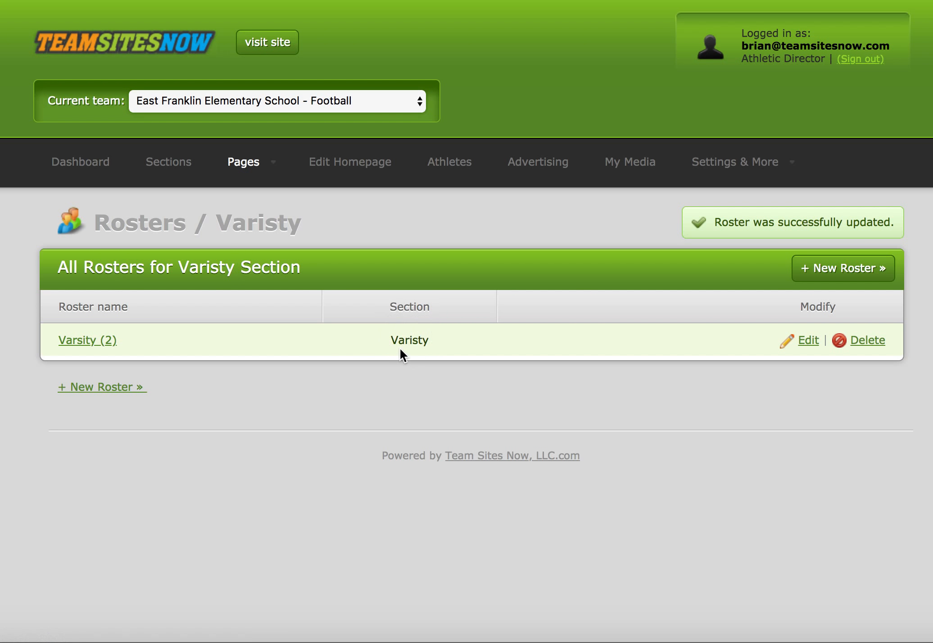
Open the public team site and view the Varsity rosters page.
{"action": "left_click", "coordinate": [277, 42]}
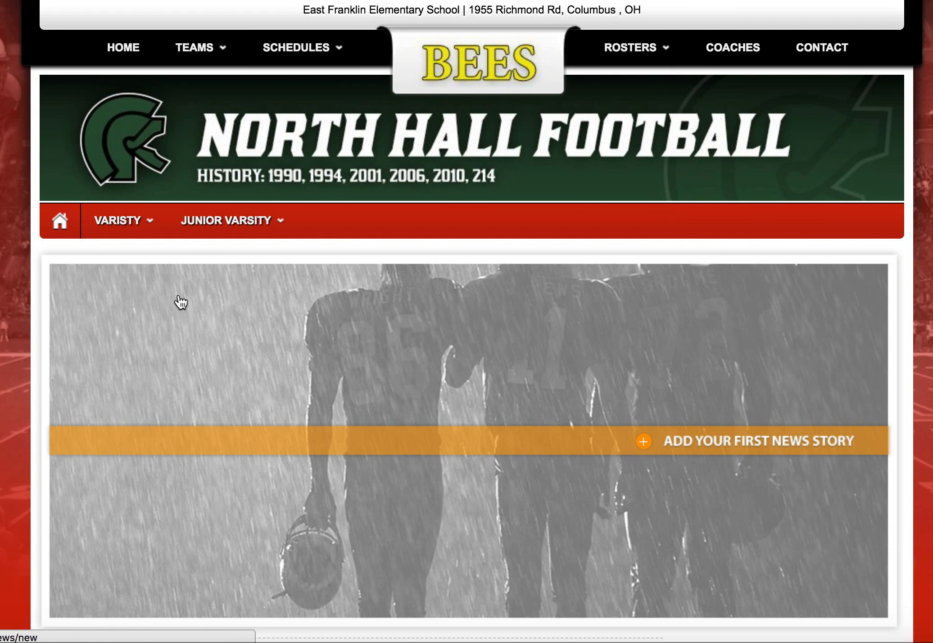
{"action": "mouse_move", "coordinate": [117, 234]}
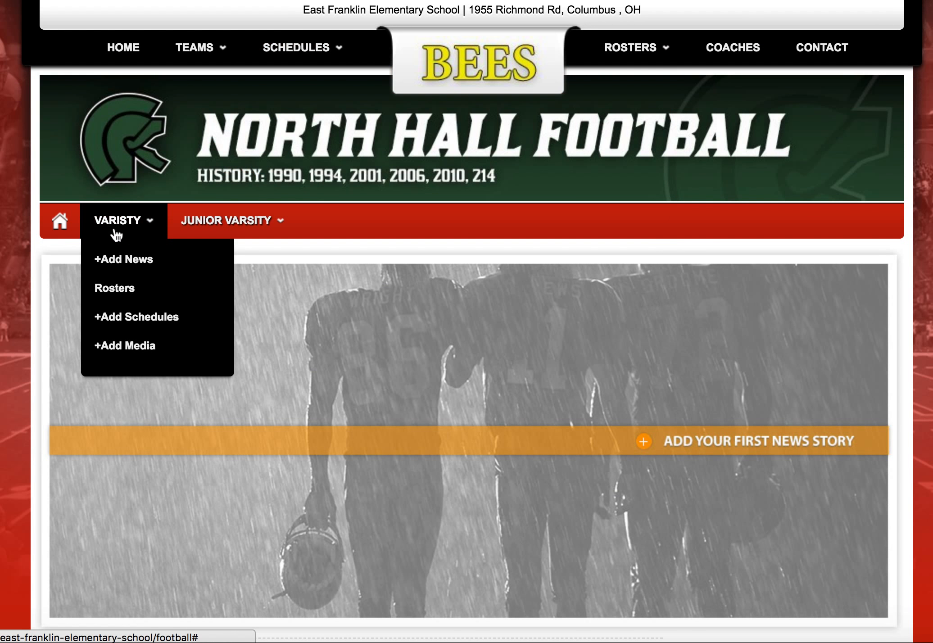
{"action": "left_click", "coordinate": [113, 291]}
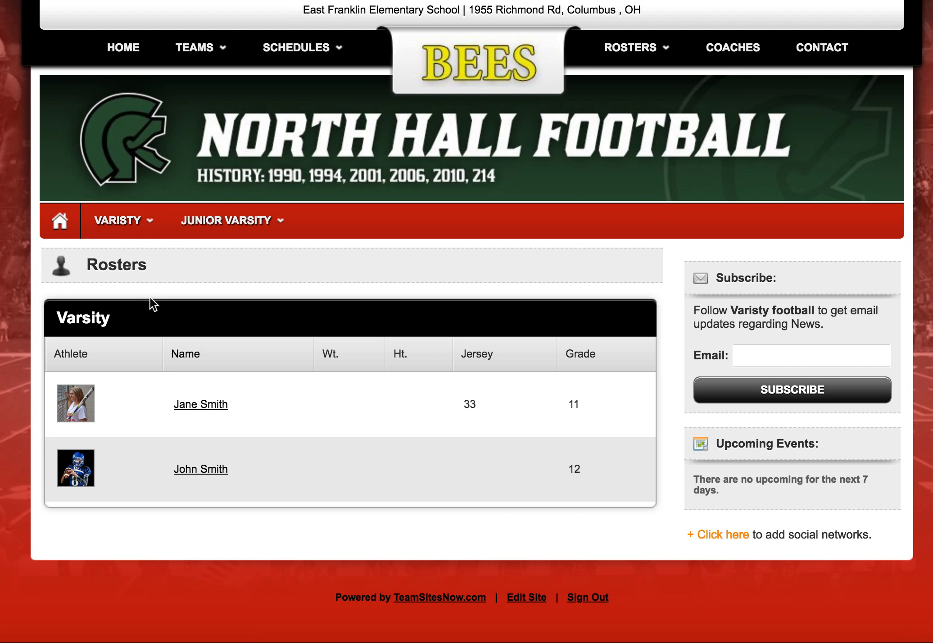